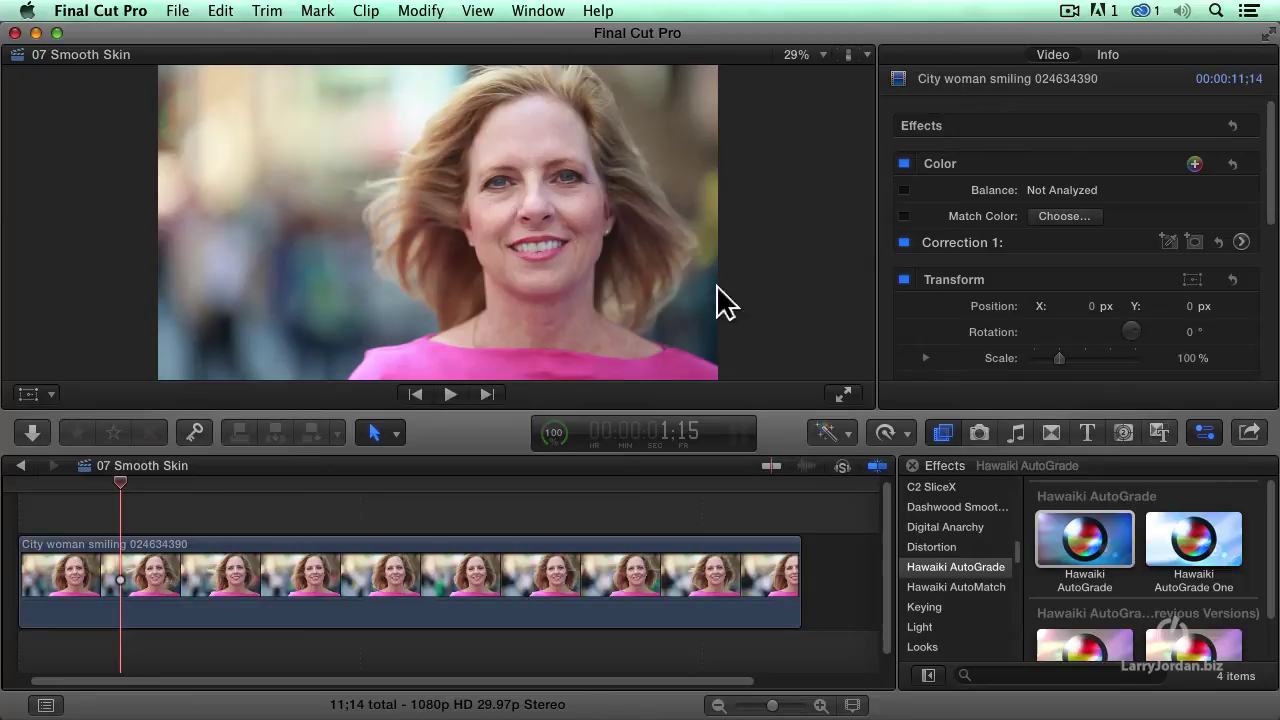
Step: Apply Dashwood Smooth Skin from the Dashwood Smooth category to the City woman smiling clip
click(546, 588)
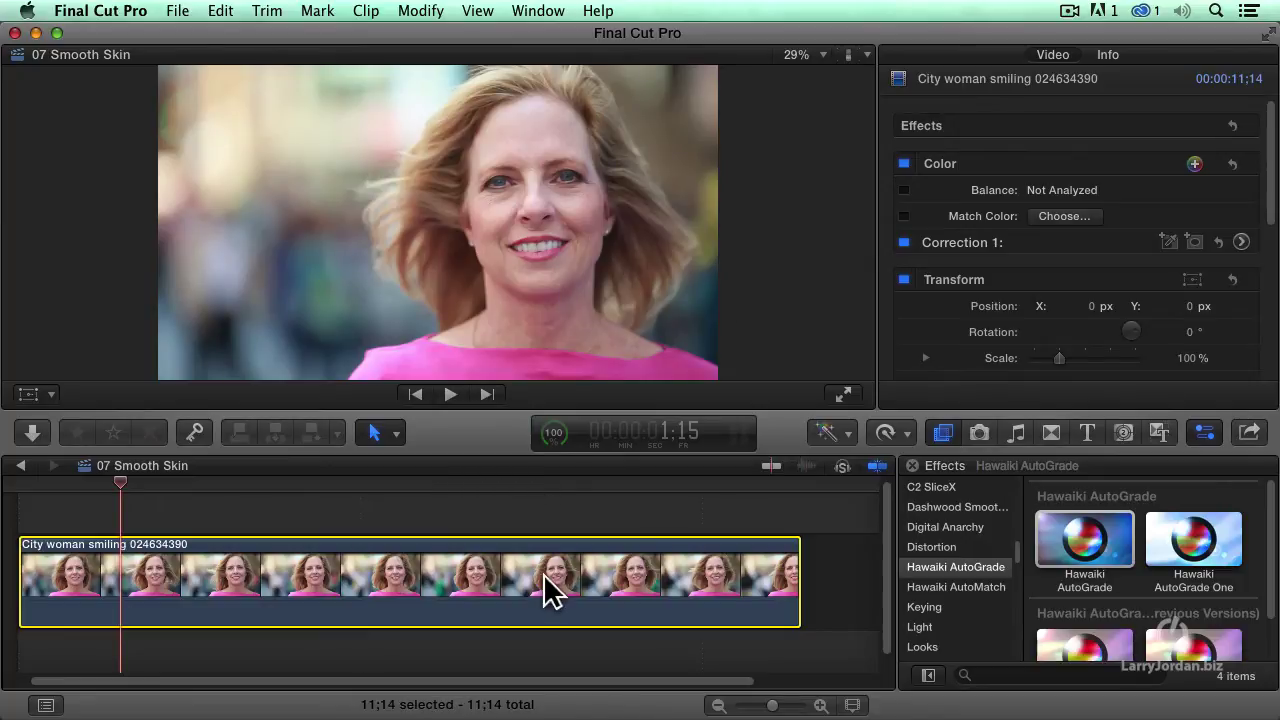
click(945, 433)
click(945, 433)
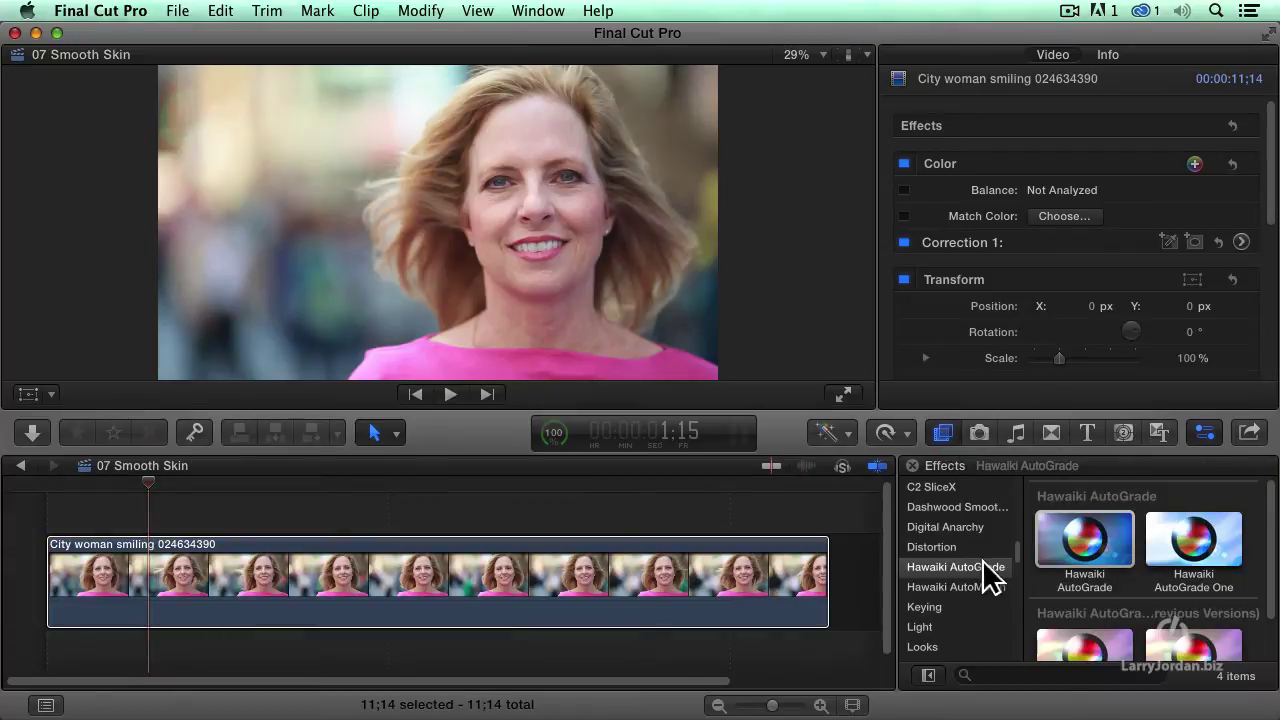
scroll(985, 565, down, 3)
scroll(985, 565, up, 4)
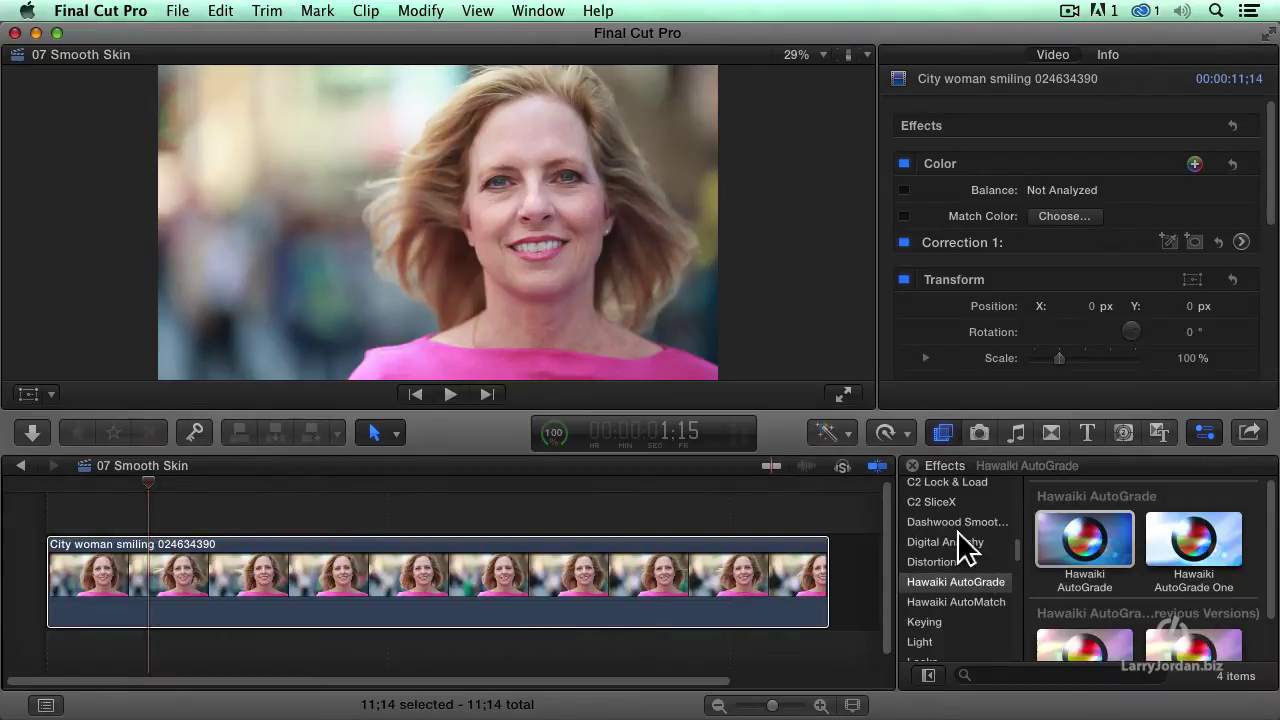
click(958, 522)
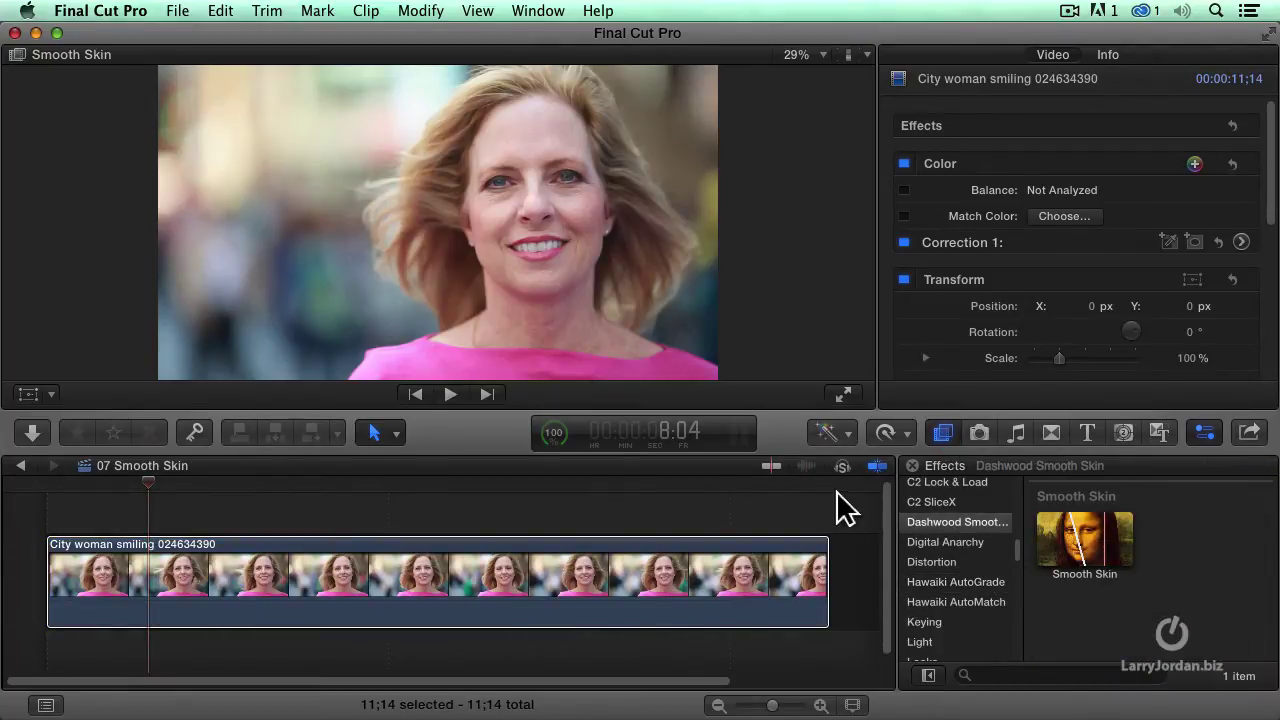
drag(1085, 540, 640, 594)
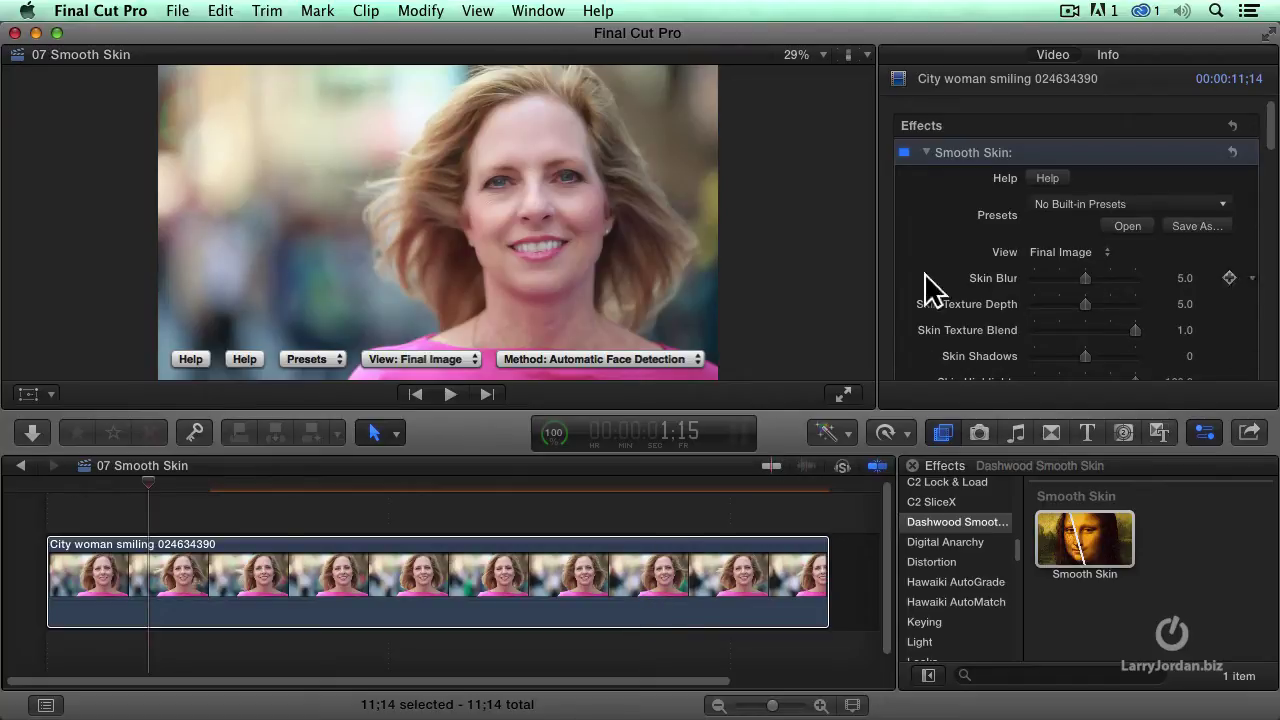
click(904, 152)
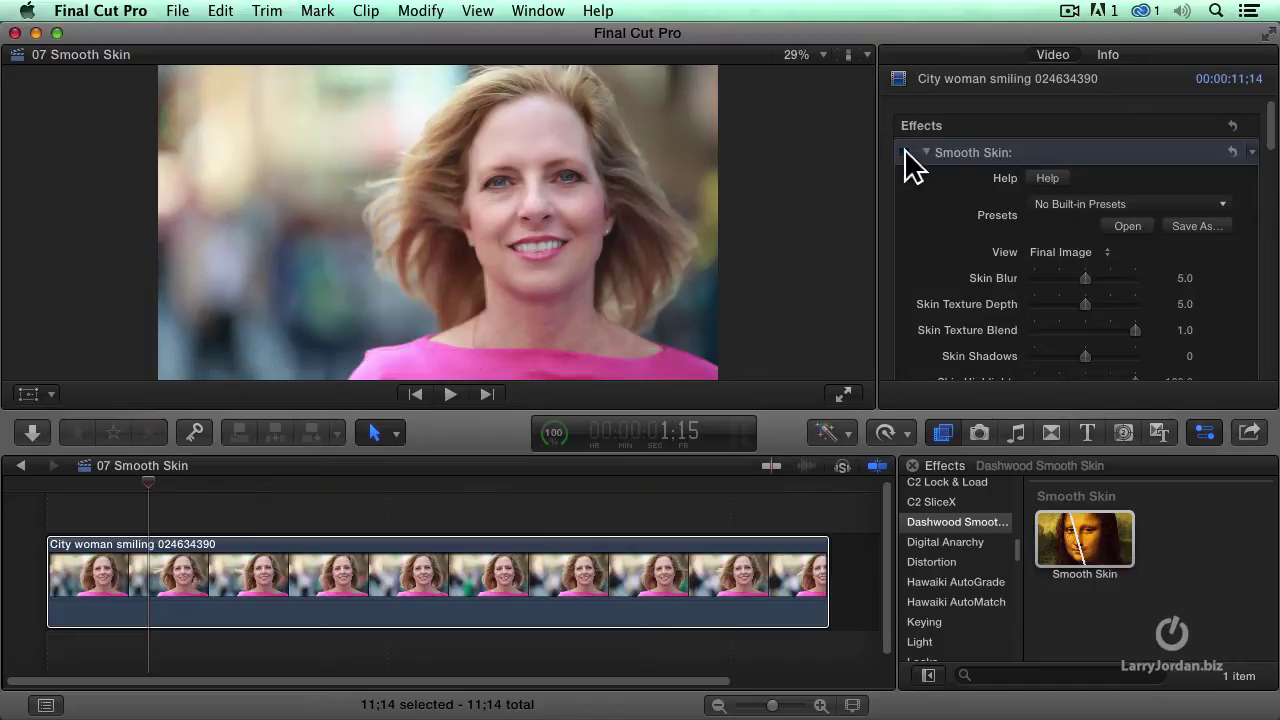
click(904, 152)
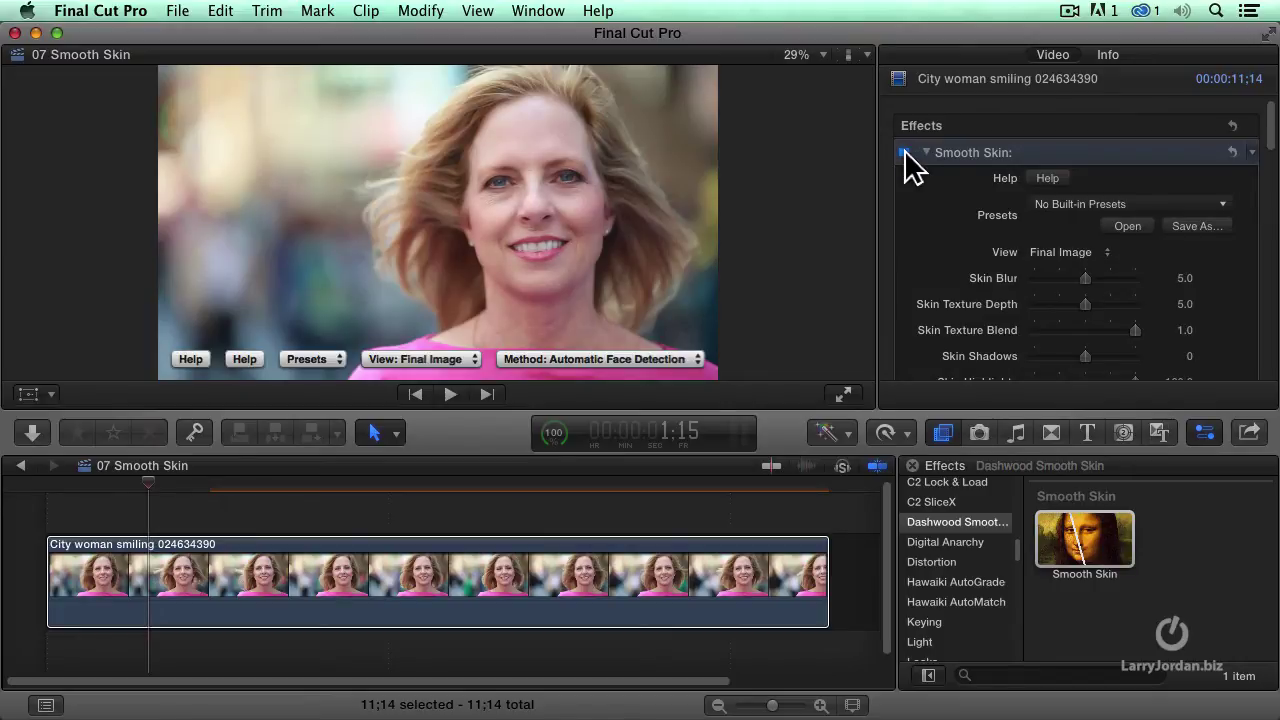
click(904, 152)
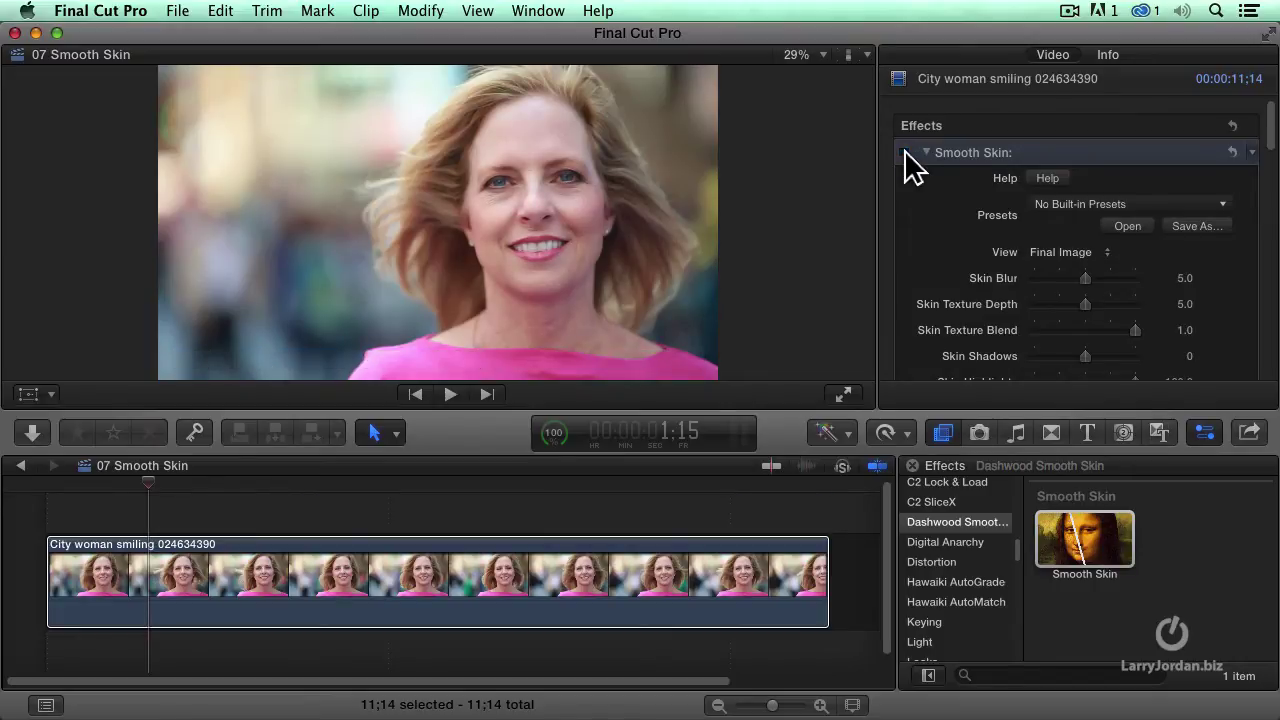
click(904, 152)
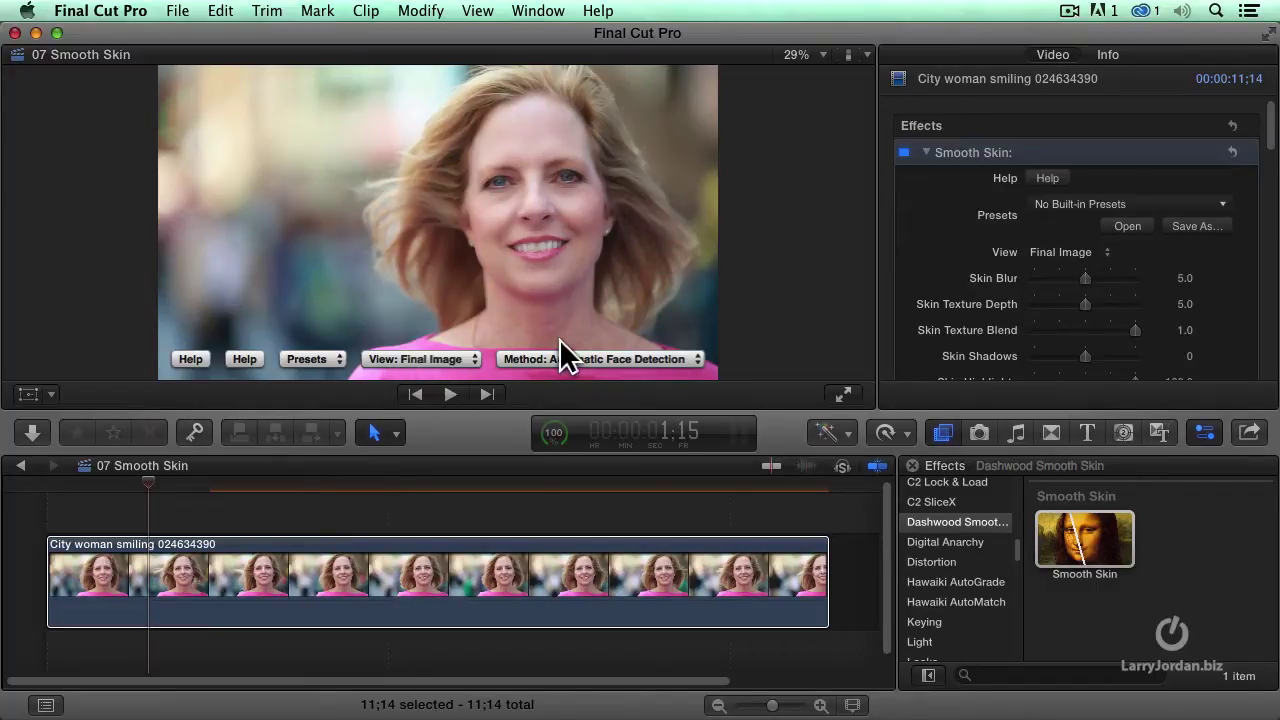
click(904, 152)
click(904, 152)
click(904, 152)
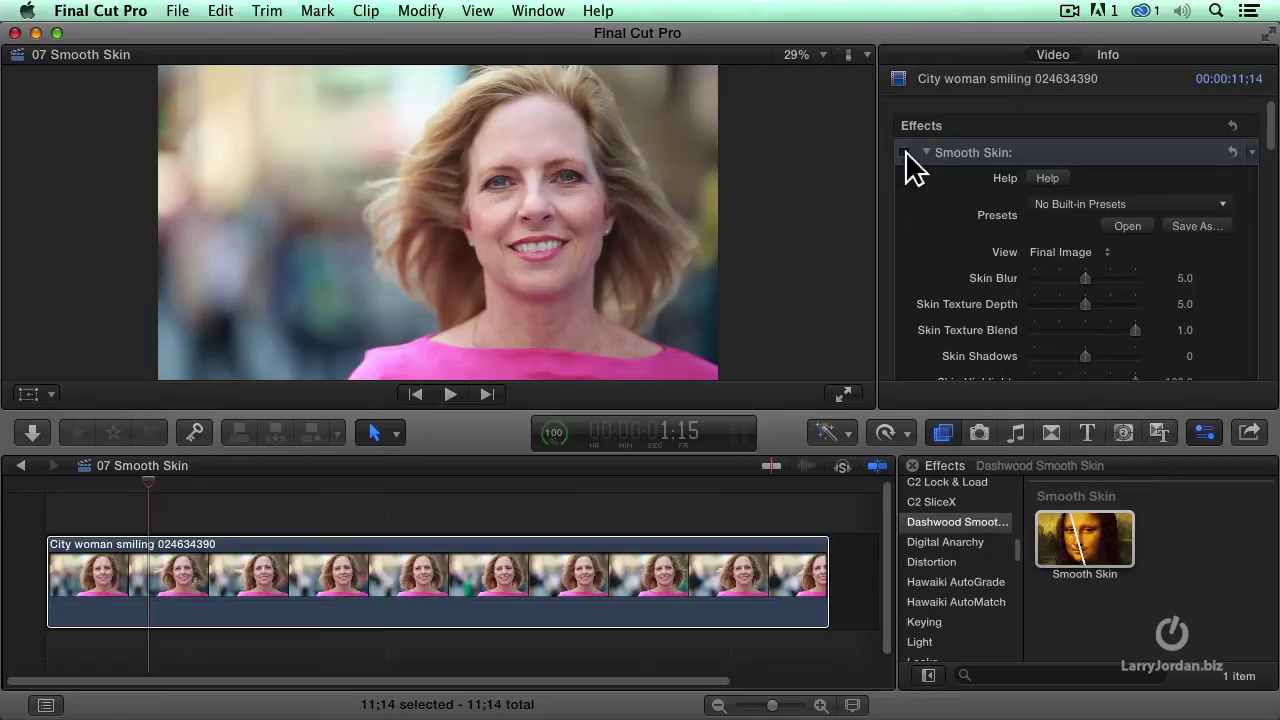
click(903, 152)
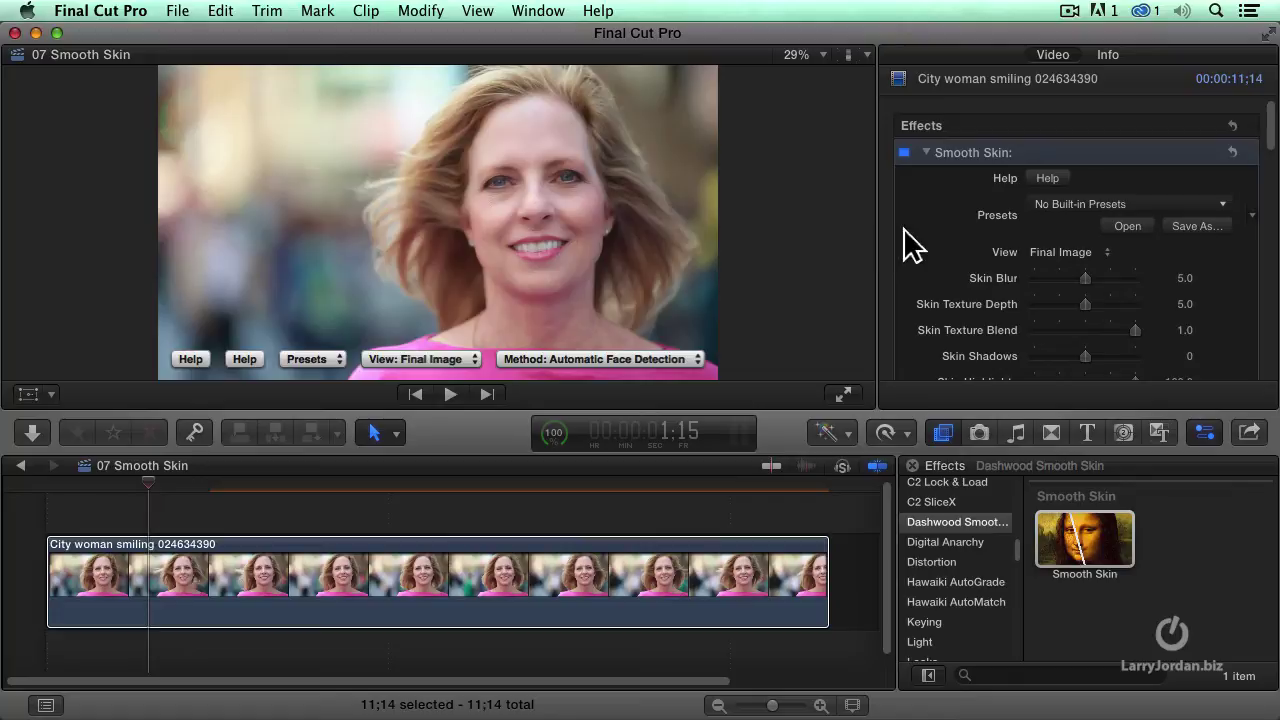
Step: Switch the Smooth Skin View to Faces Detected, then to Skin Detection Mask
click(1063, 251)
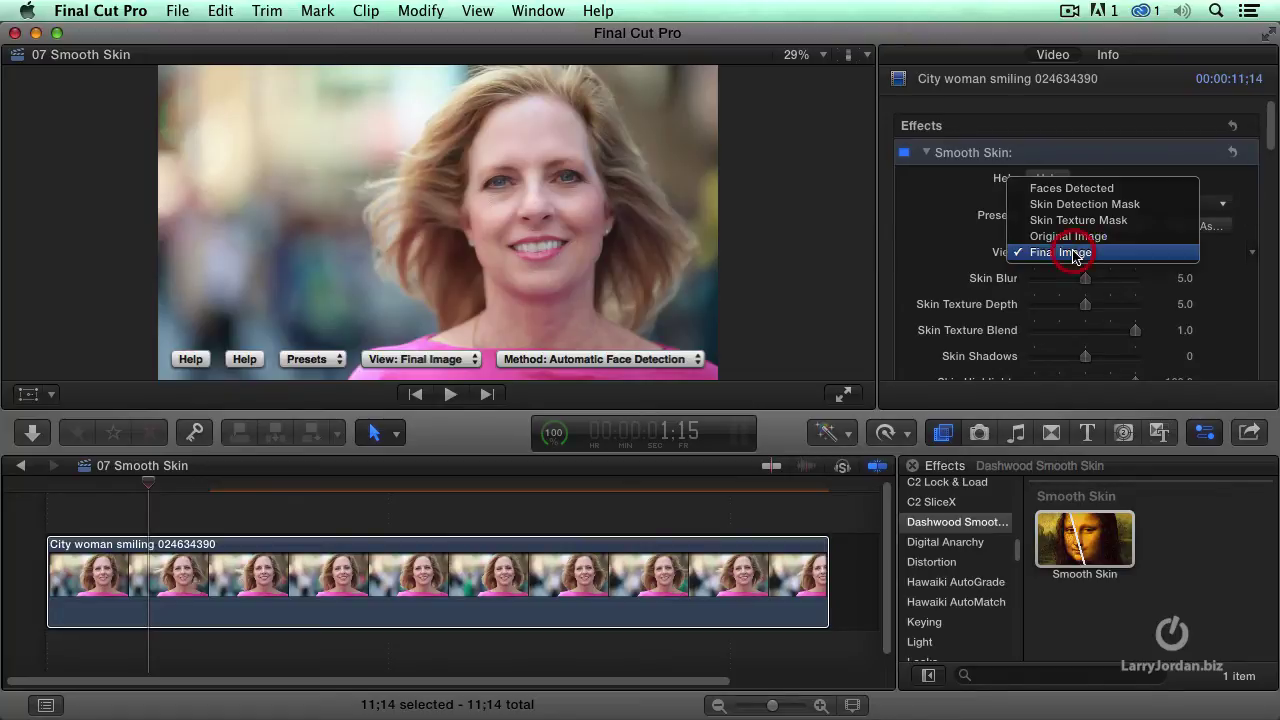
click(1156, 192)
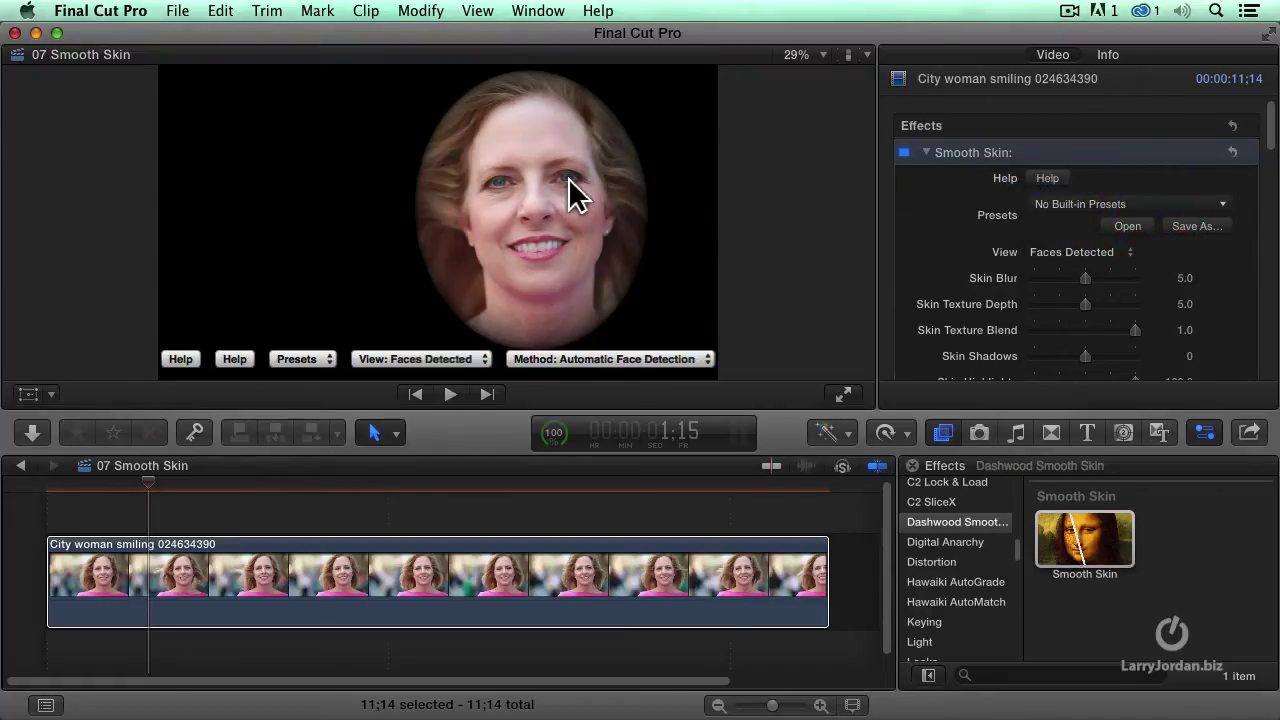
click(1128, 252)
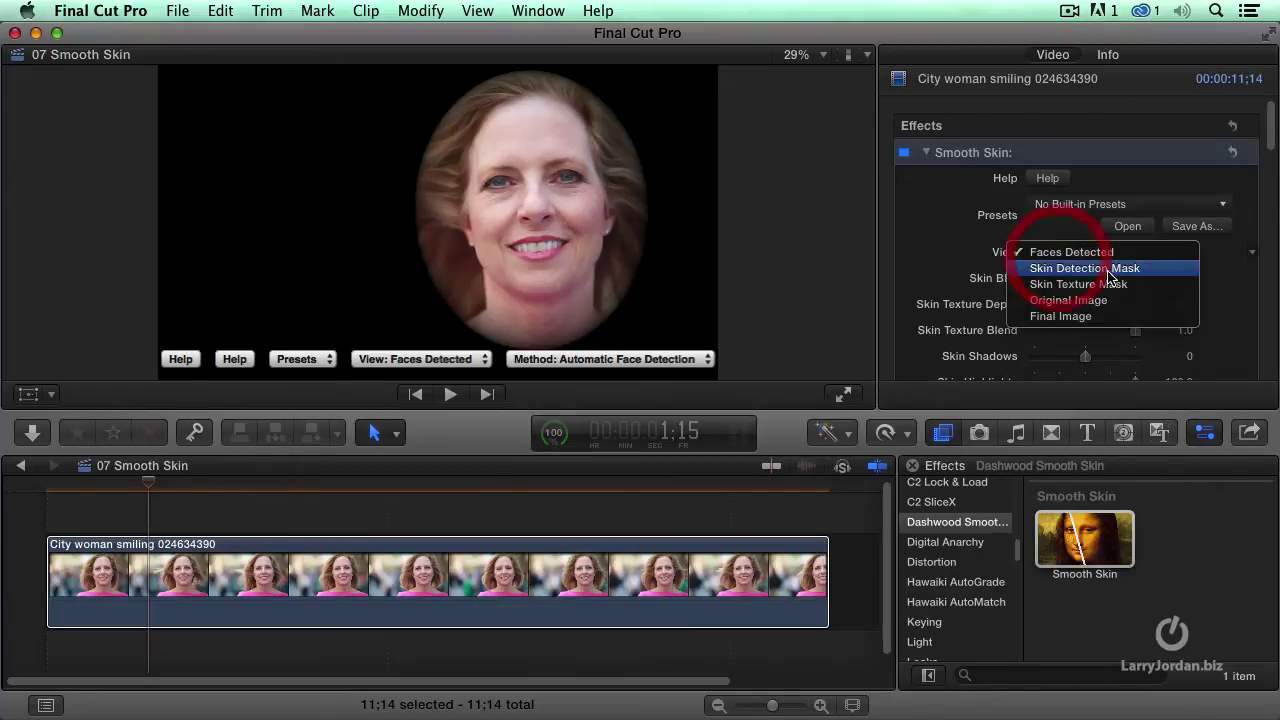
click(1158, 268)
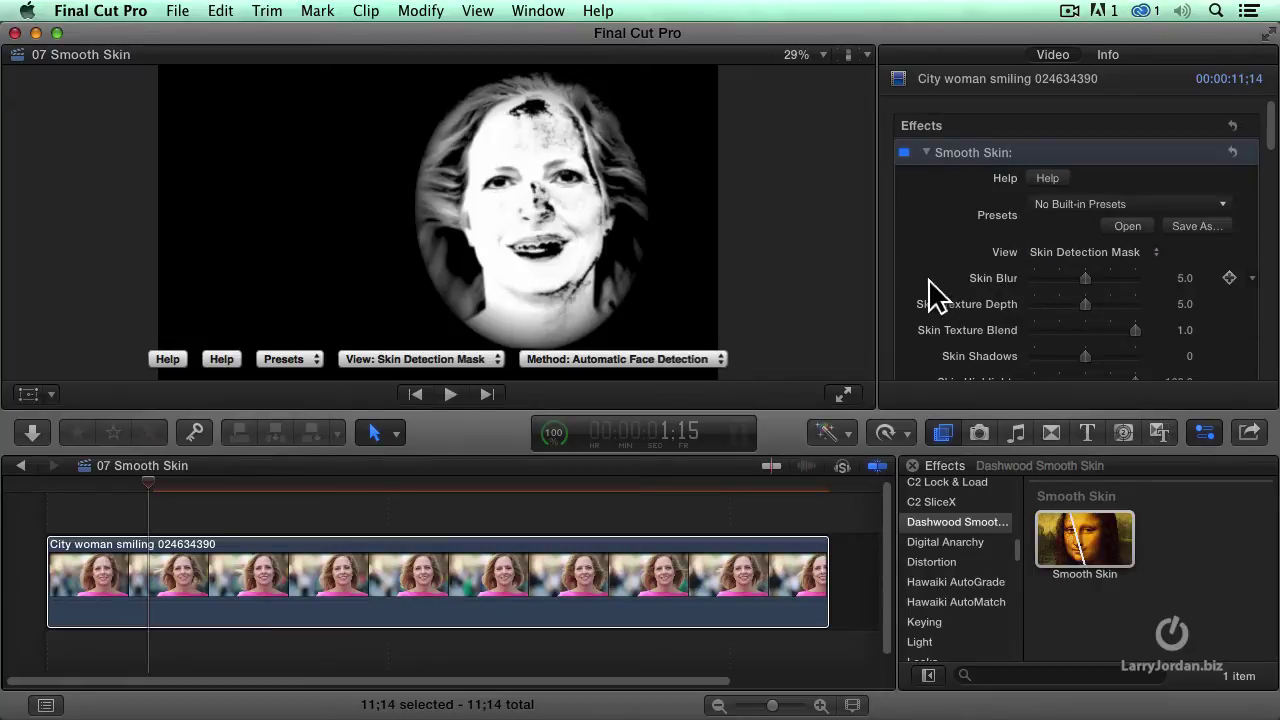
Step: Under Skin Mask Advanced, change Skin Mask Color from HSL Ranges to RGB Tone
scroll(929, 286, down, 3)
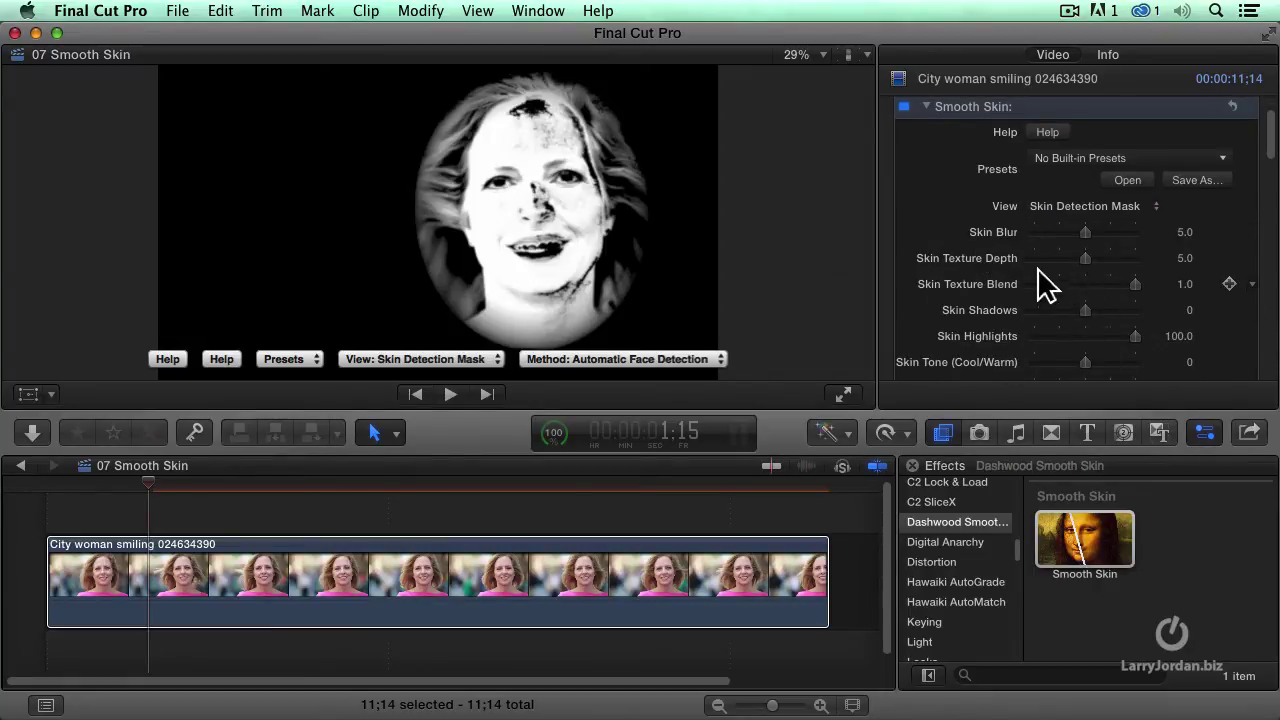
scroll(1061, 346, down, 10)
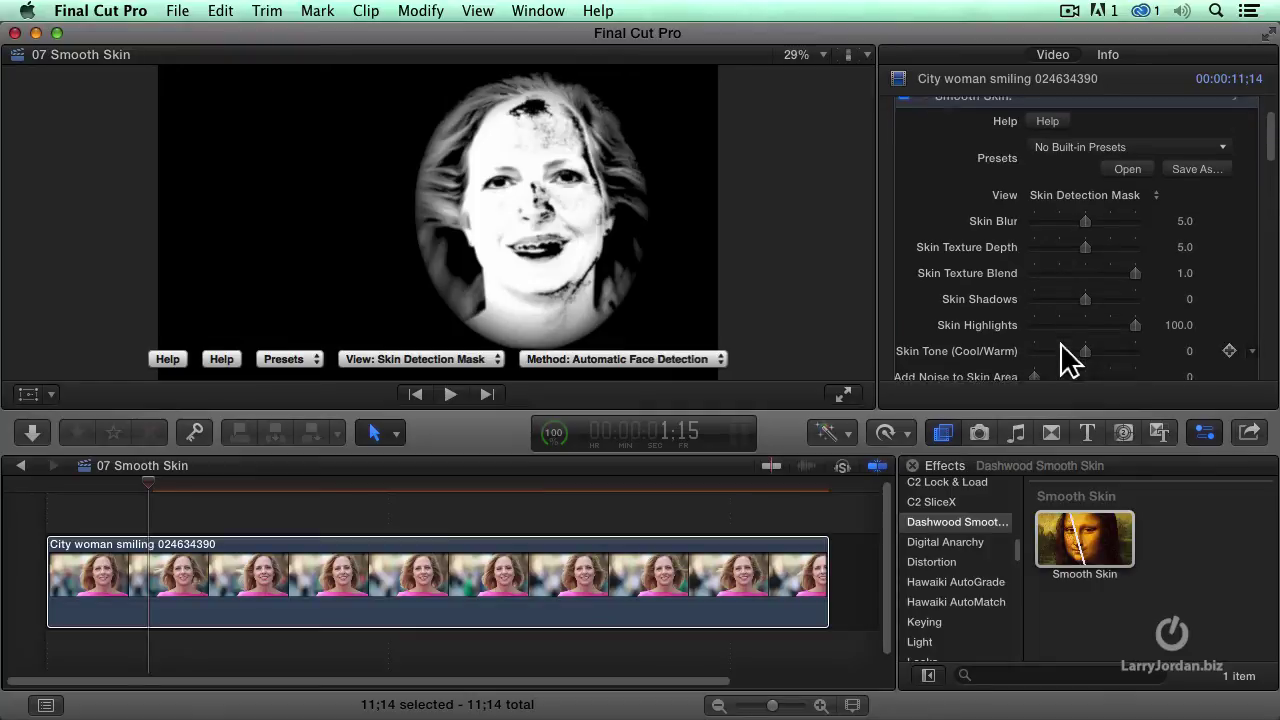
scroll(1062, 344, down, 5)
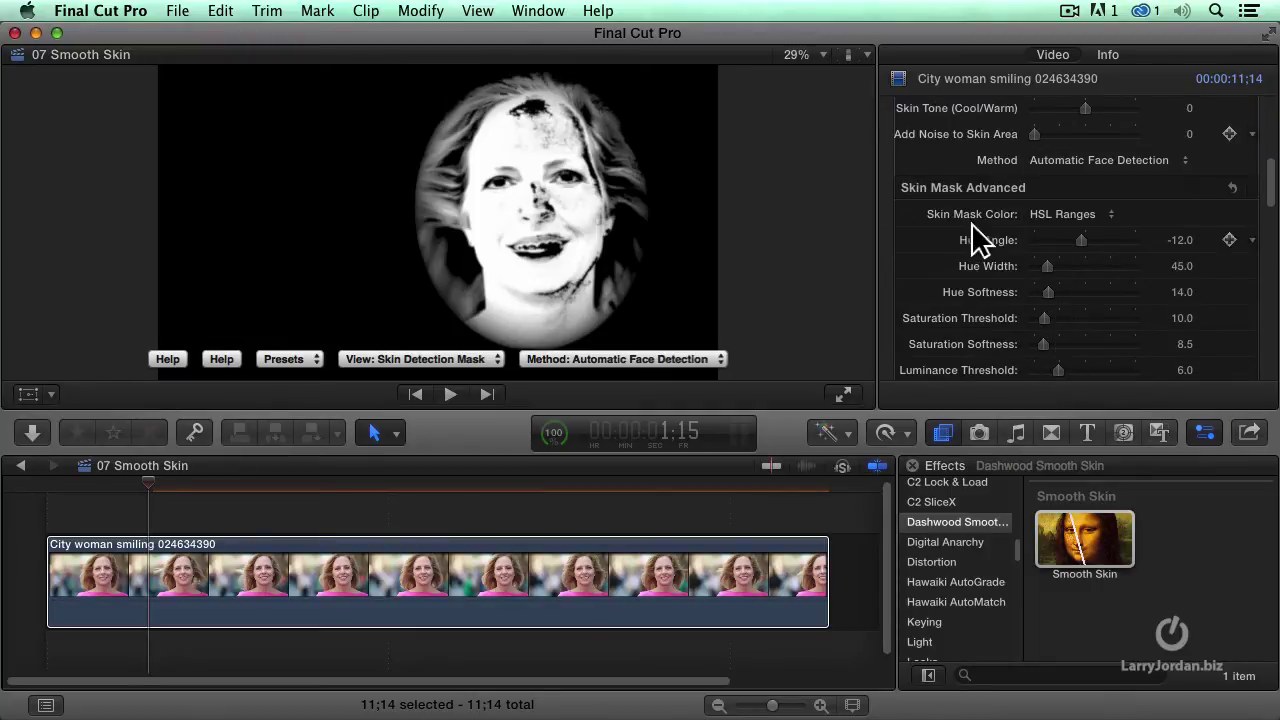
click(1088, 218)
click(1117, 232)
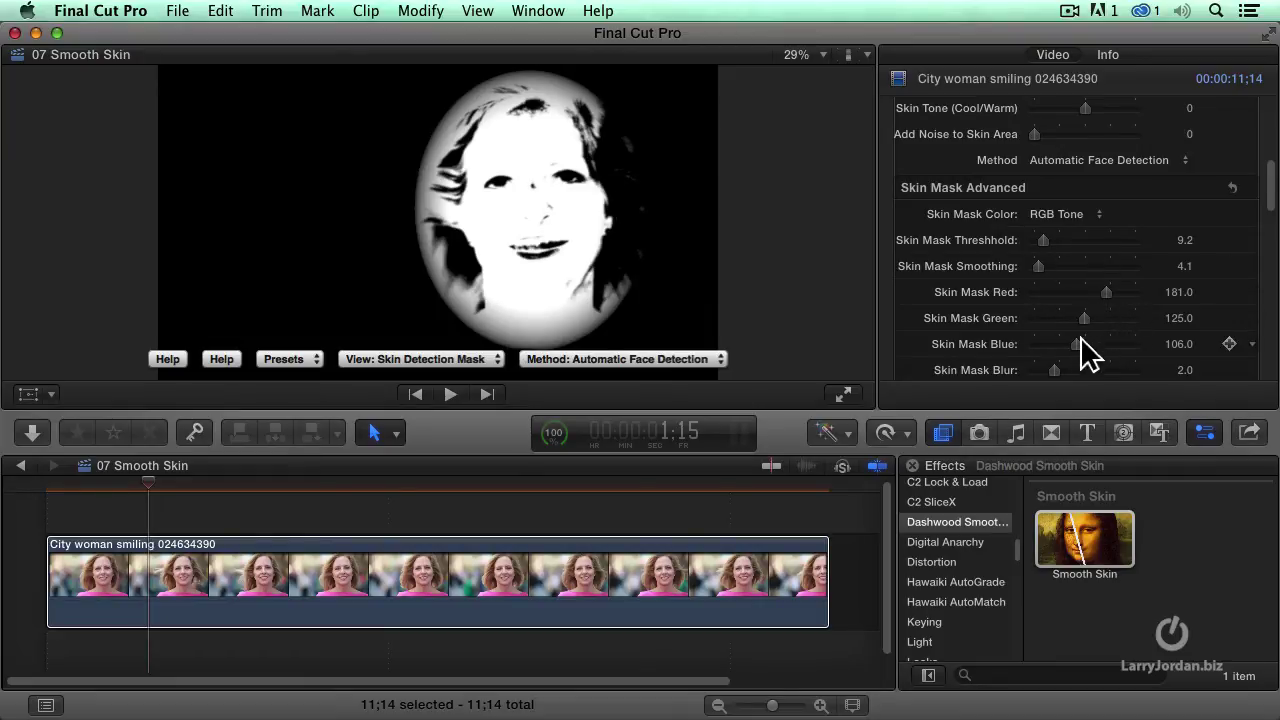
Step: Adjust the Skin Mask sliders to Red 159, Green 98 and Blue 70
drag(1076, 348, 1064, 346)
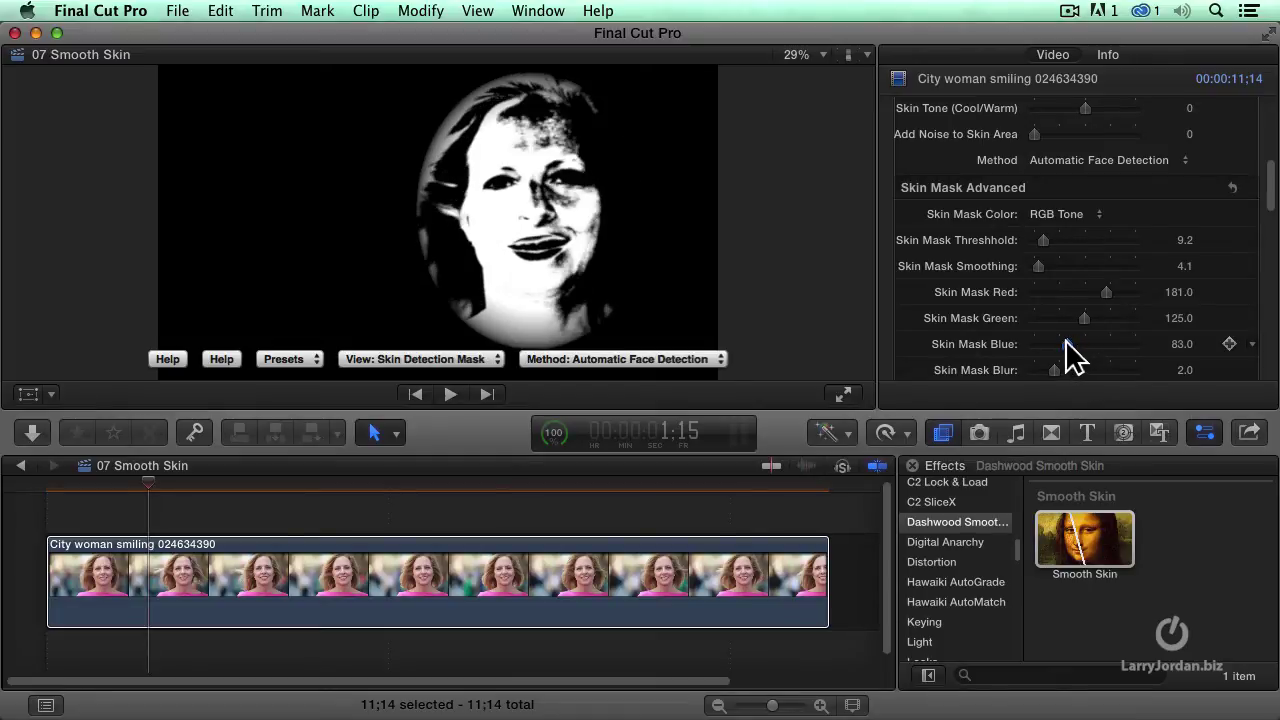
drag(1083, 317, 1099, 292)
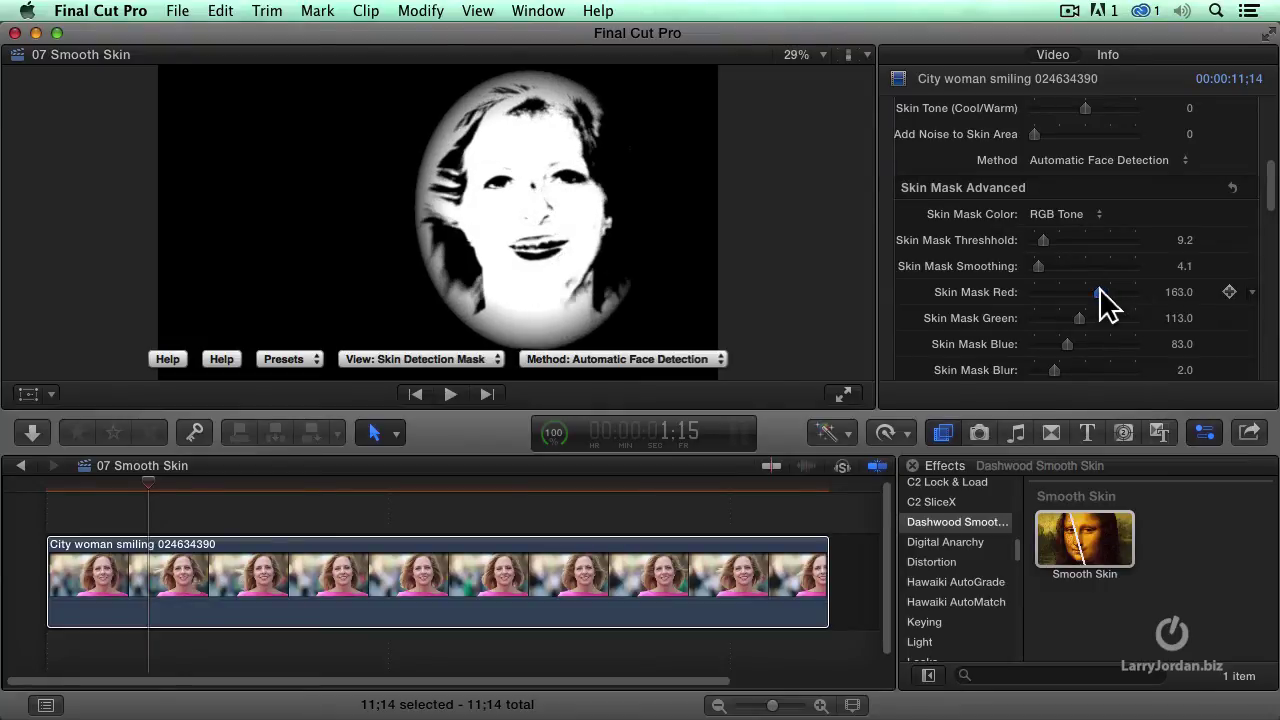
drag(1077, 317, 1067, 345)
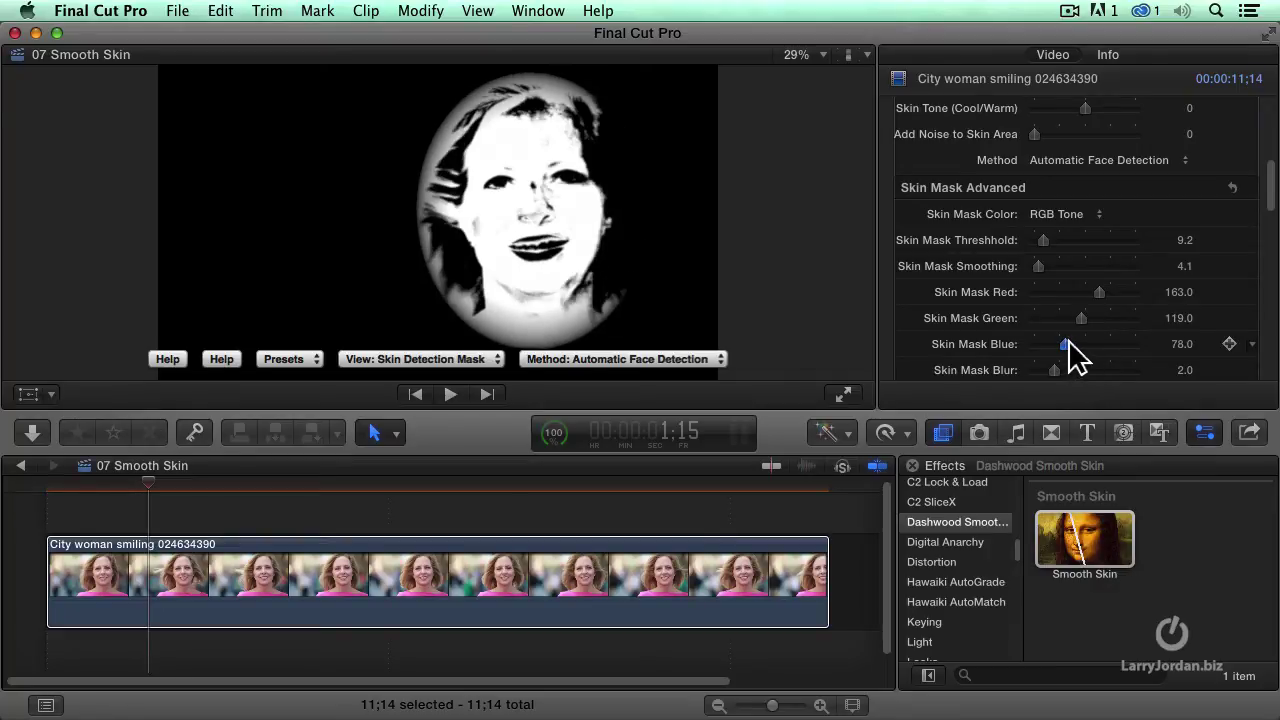
drag(1068, 342, 1065, 342)
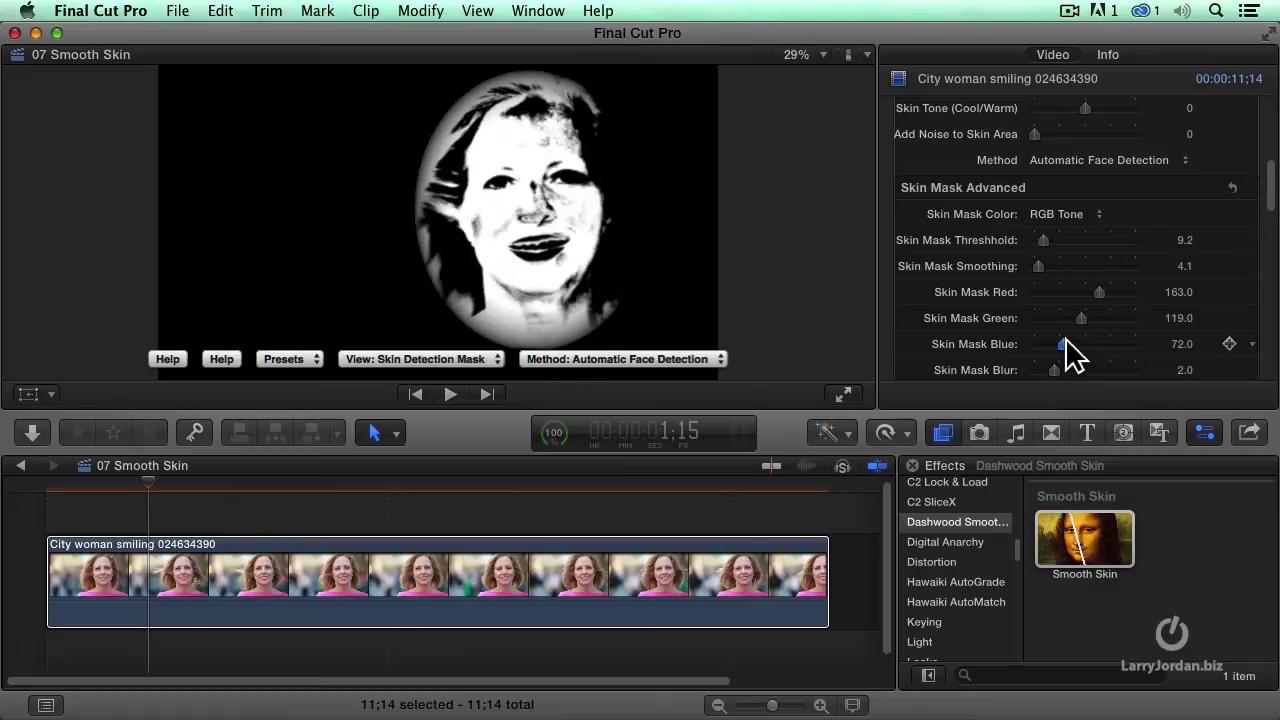
drag(1099, 292, 1075, 312)
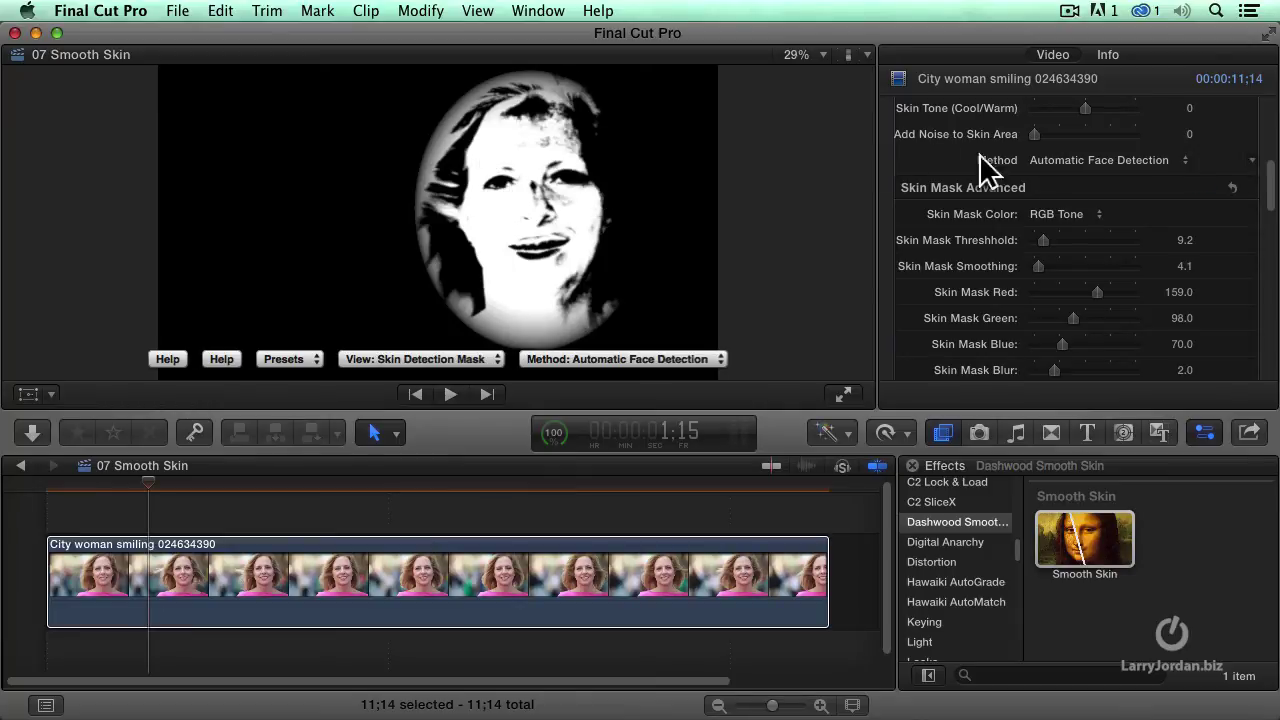
Step: Preview the Smooth Skin View as Original Image, then back to Final Image
scroll(932, 200, up, 5)
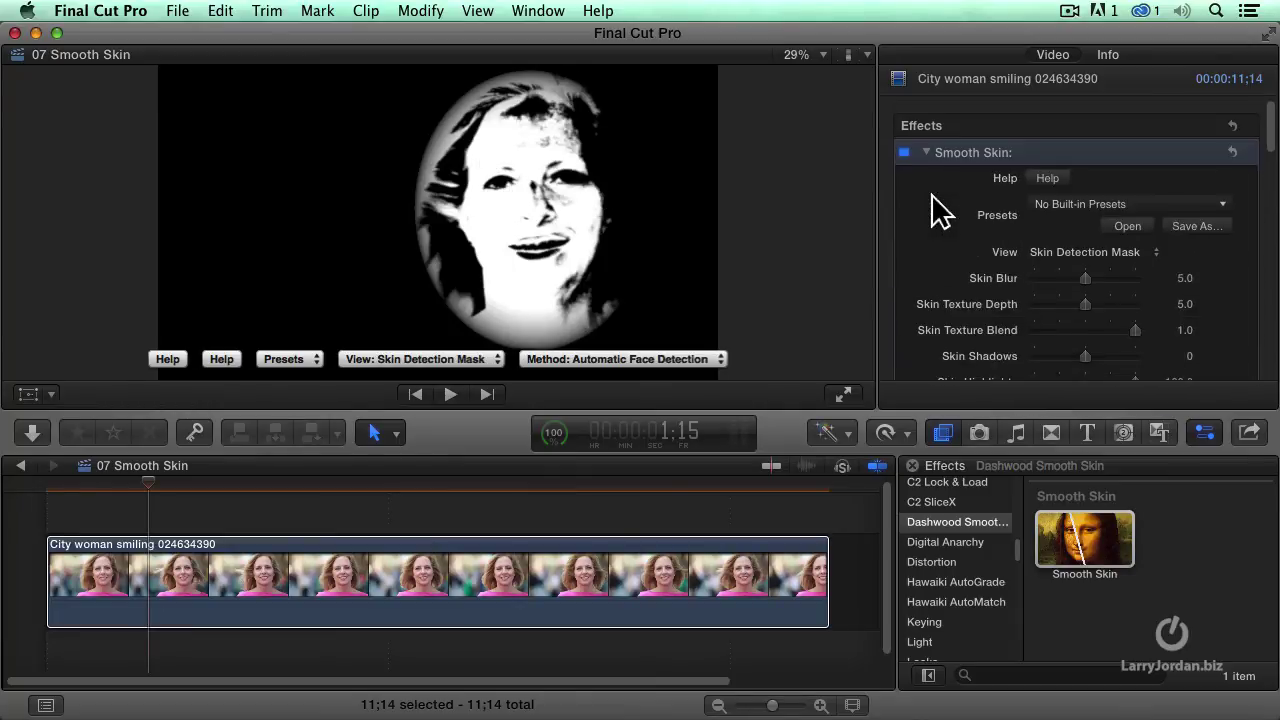
click(1077, 258)
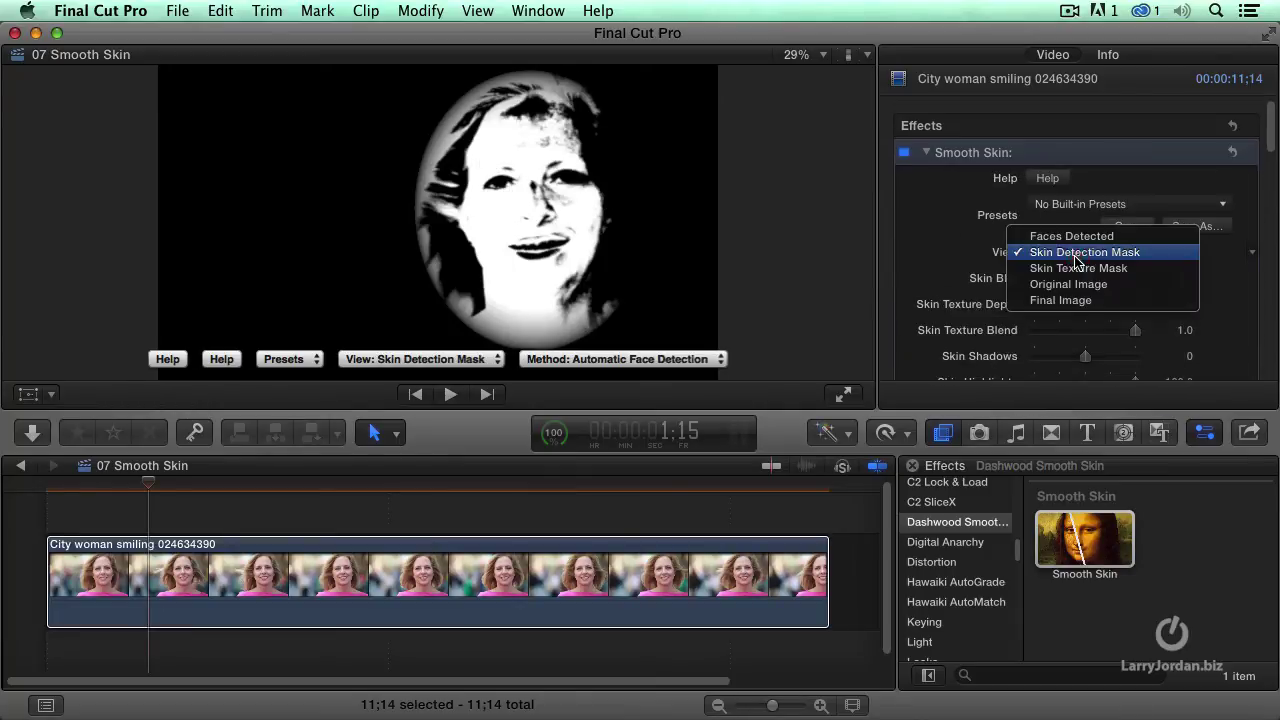
click(1122, 285)
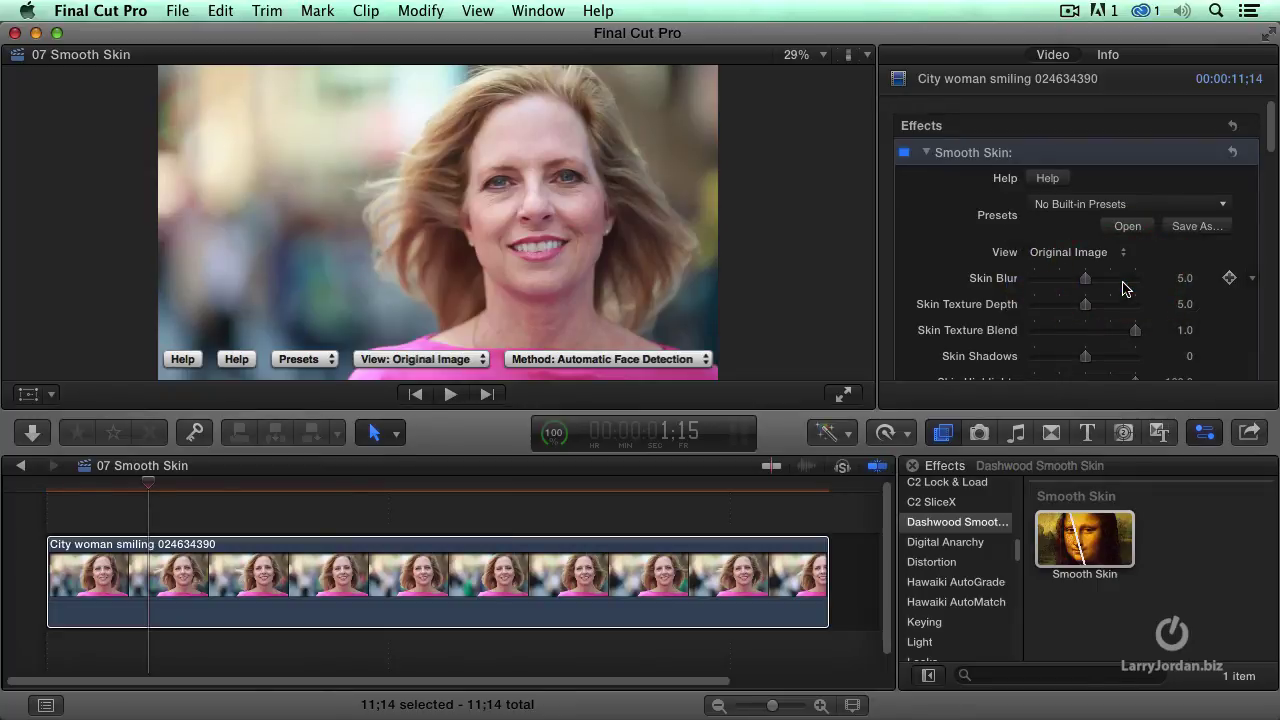
click(1077, 258)
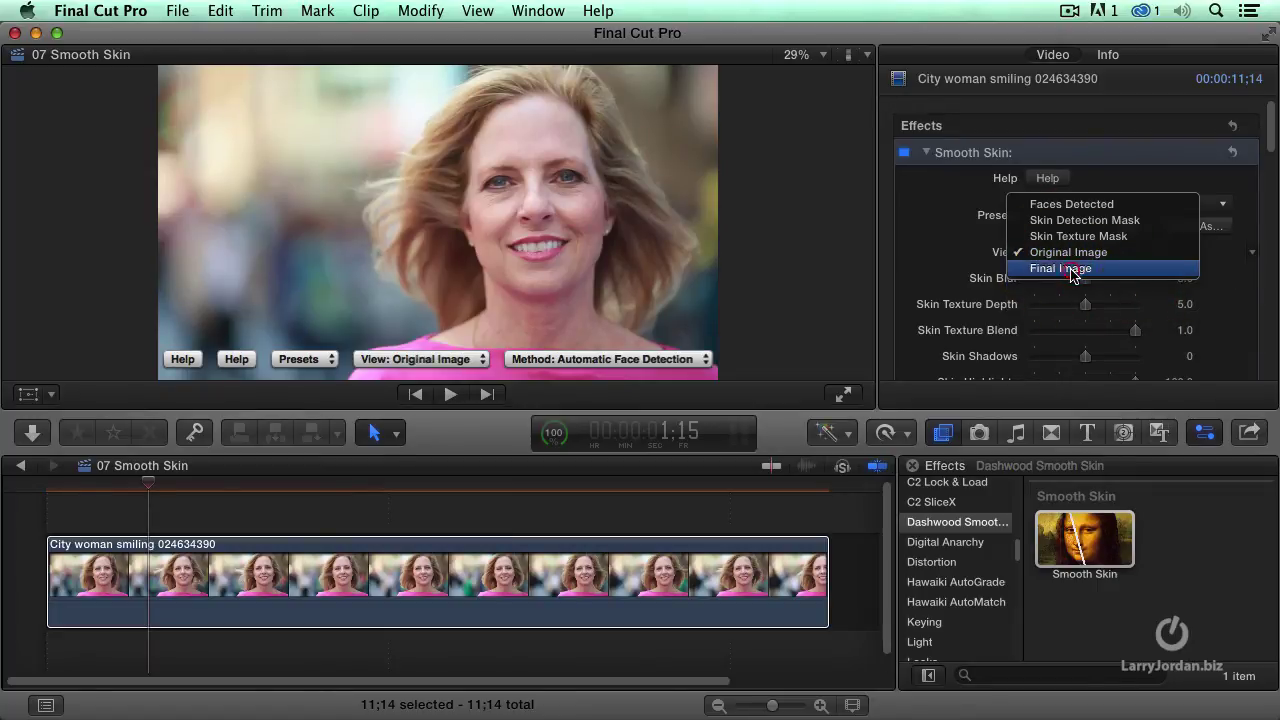
click(1072, 272)
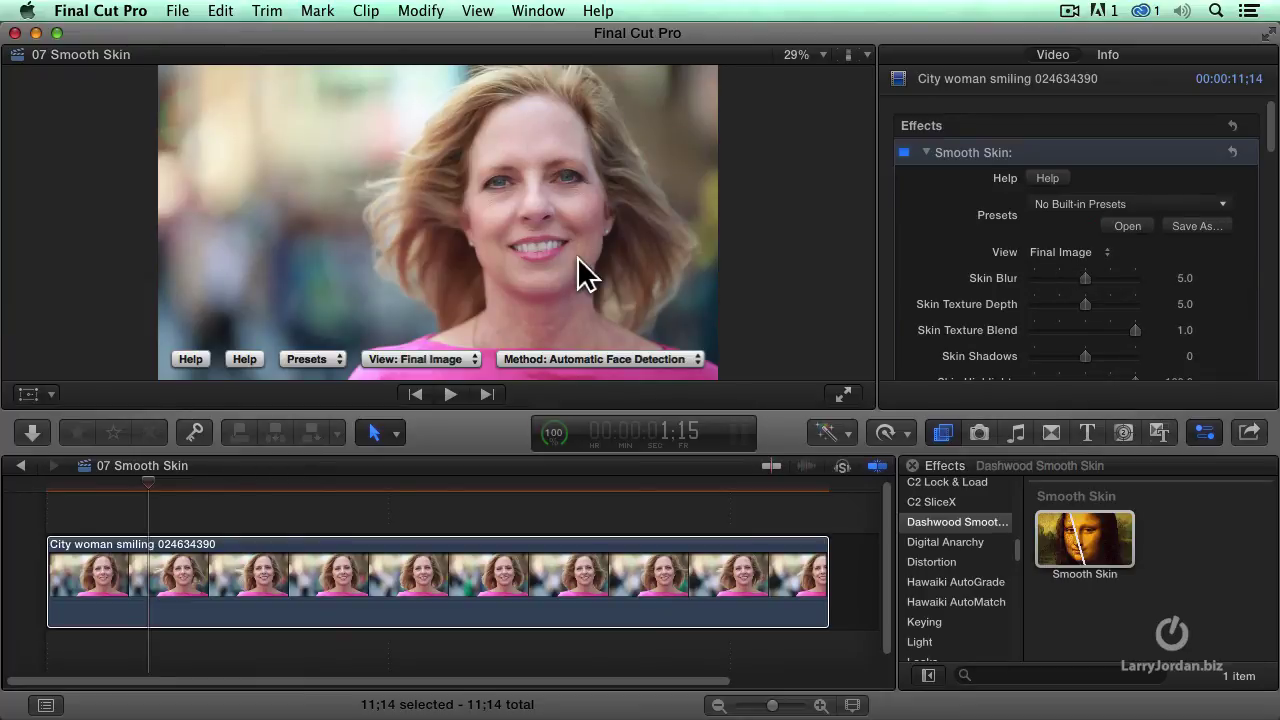
Step: Lower Skin Blur to 2.95, compare against the original, and scrub to a later frame
mouse_move(1086, 279)
mouse_down()
mouse_move(1067, 276)
mouse_move(1071, 289)
mouse_up()
click(1062, 254)
click(1068, 237)
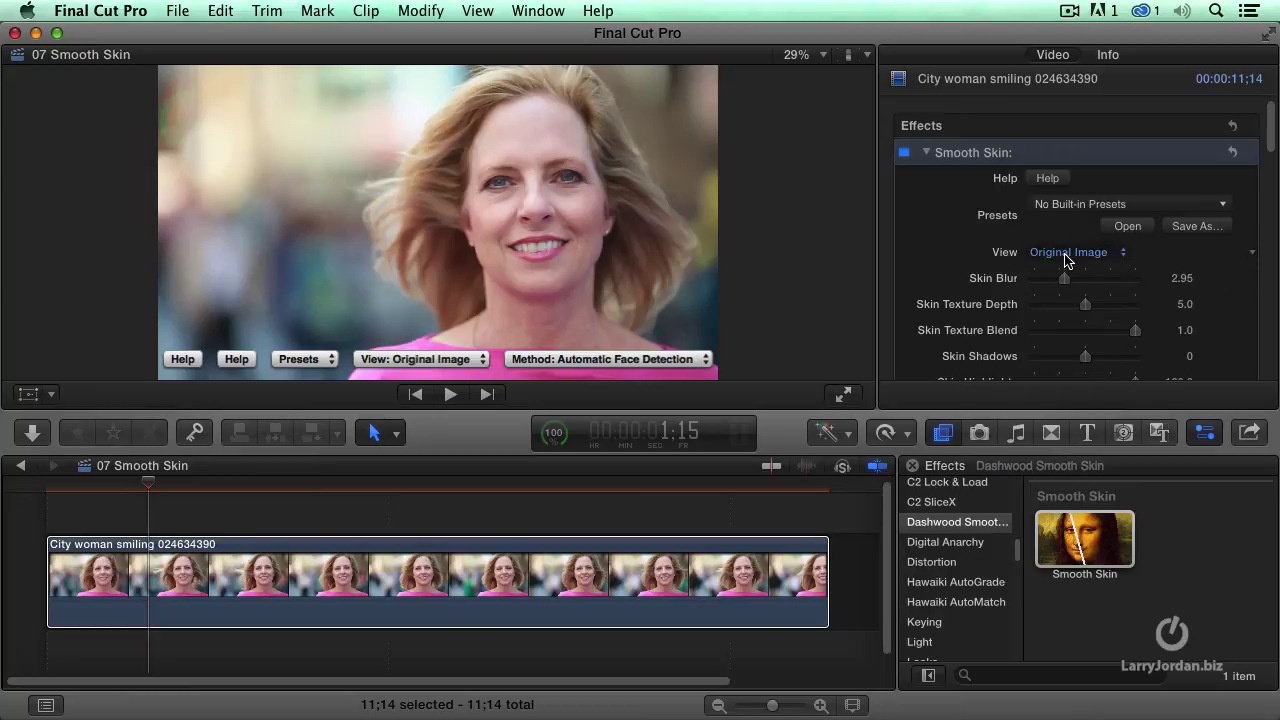
click(1066, 256)
click(1066, 270)
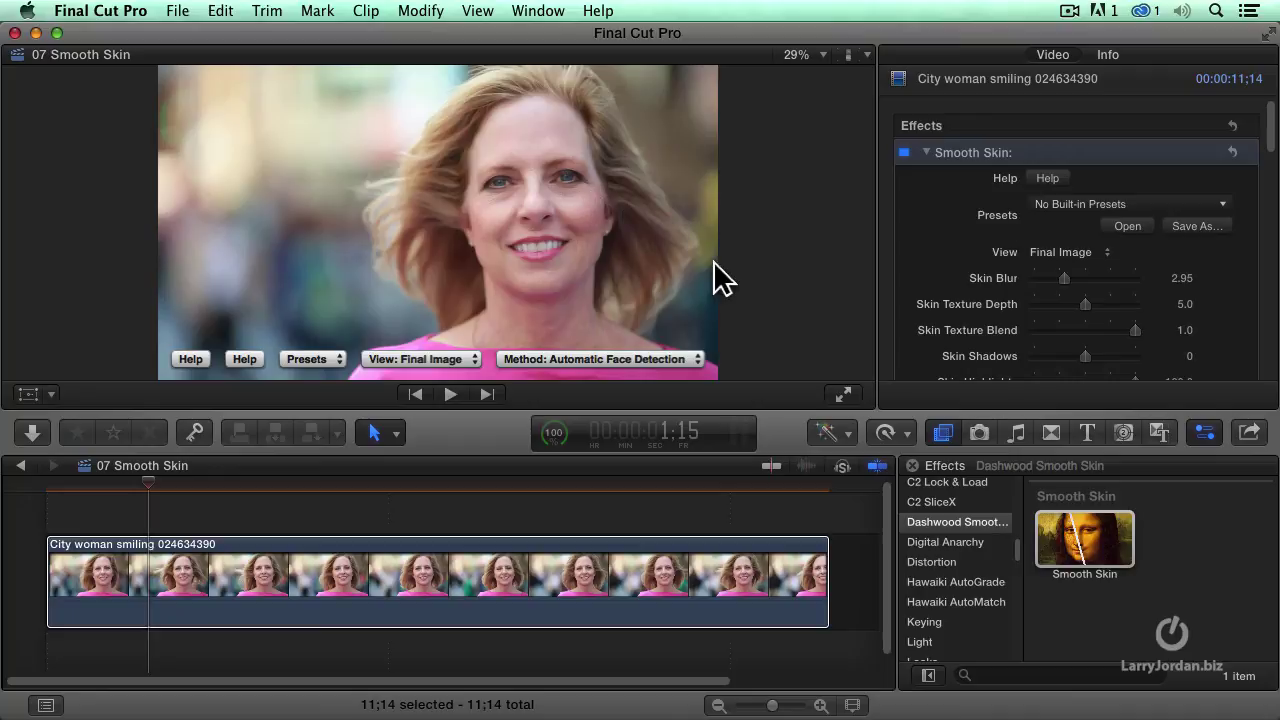
drag(188, 482, 376, 482)
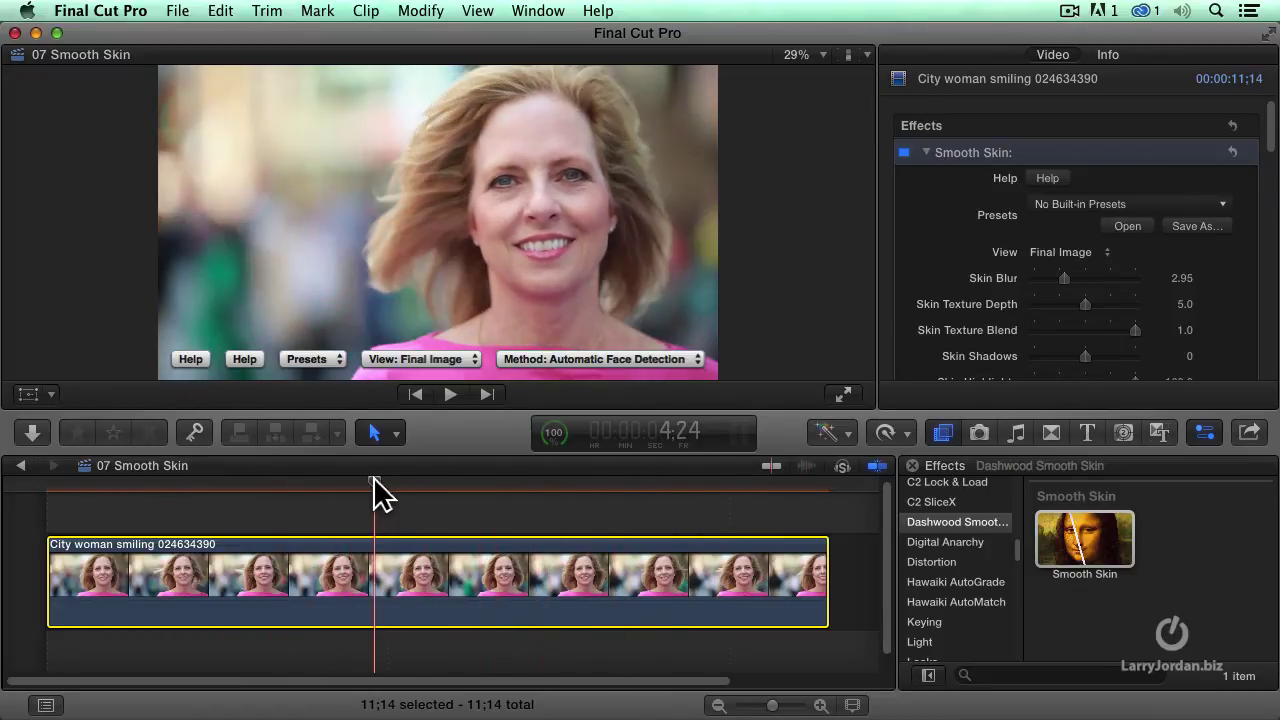